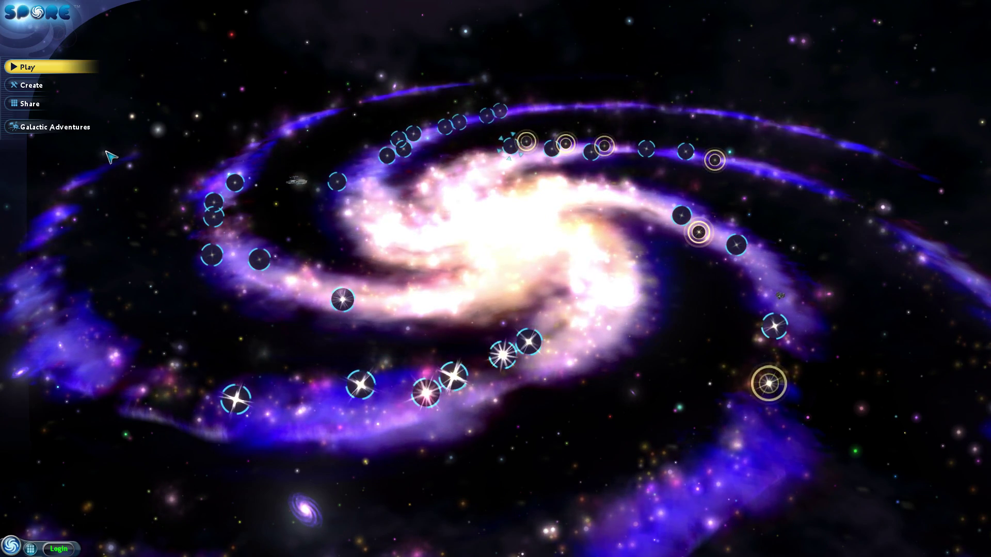
Choose Galactic Adventures play on the Spore main menu to reach the Choose an Adventure browser
{"action": "left_click", "coordinate": [80, 129]}
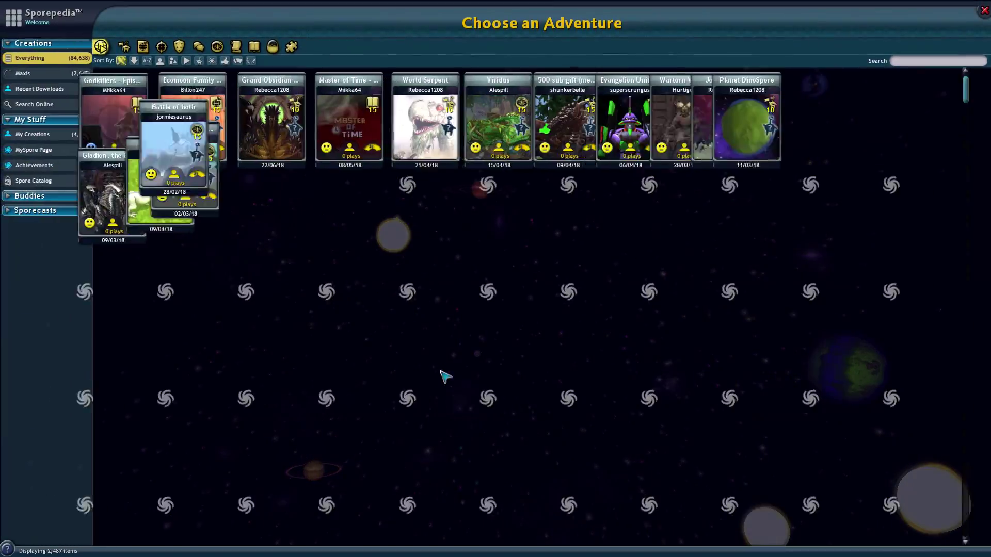
Start loading the Master of Time adventure from the adventure cards
{"action": "left_click", "coordinate": [452, 240]}
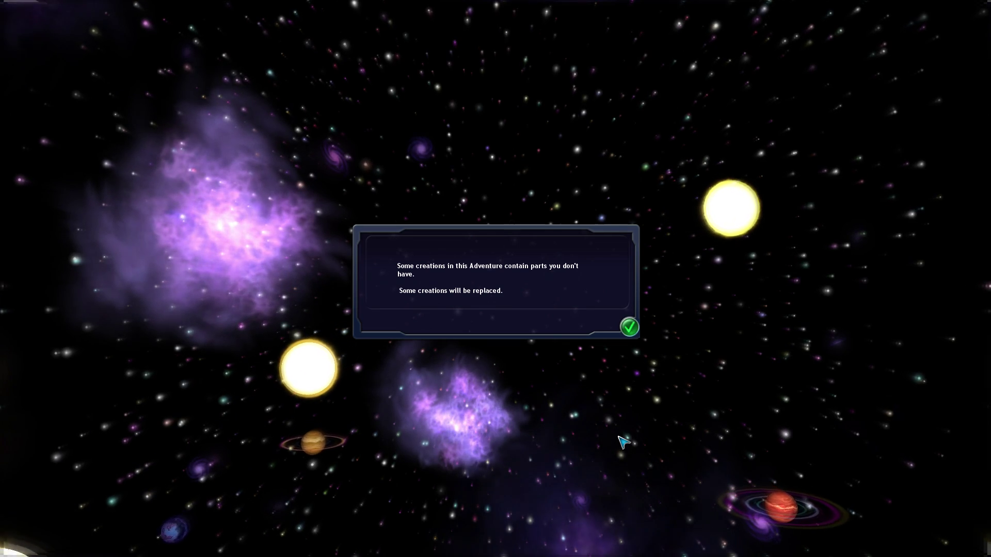
Dismiss the missing-parts warning, back out to the Spore main menu, and bring up the Windows Start menu
{"action": "left_click", "coordinate": [629, 327]}
{"action": "left_click", "coordinate": [508, 340]}
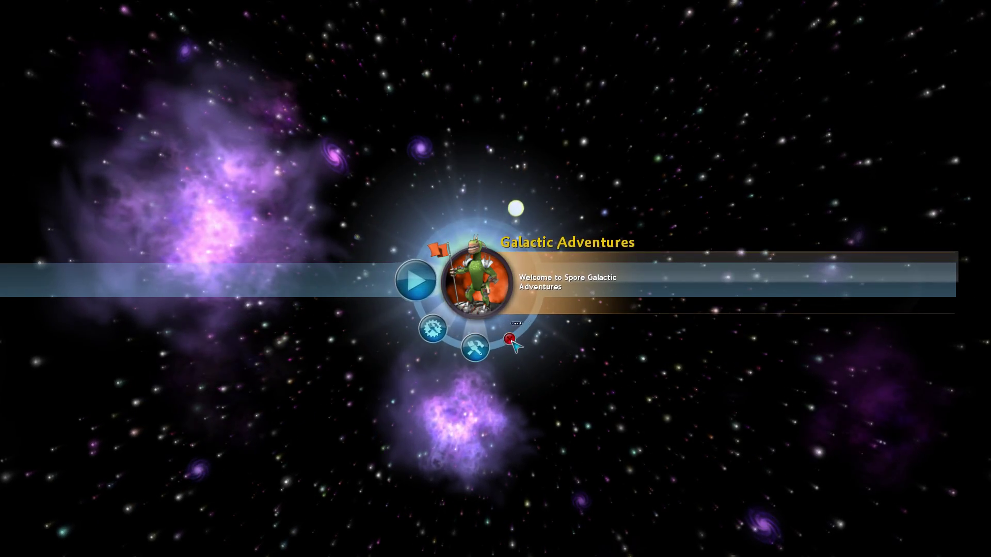
{"action": "left_click", "coordinate": [515, 345]}
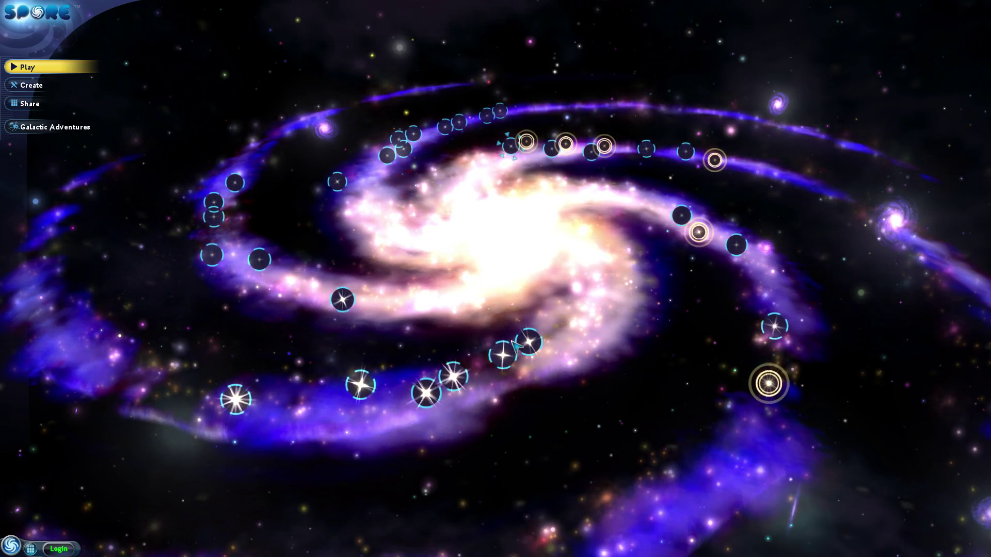
{"action": "key", "text": "super"}
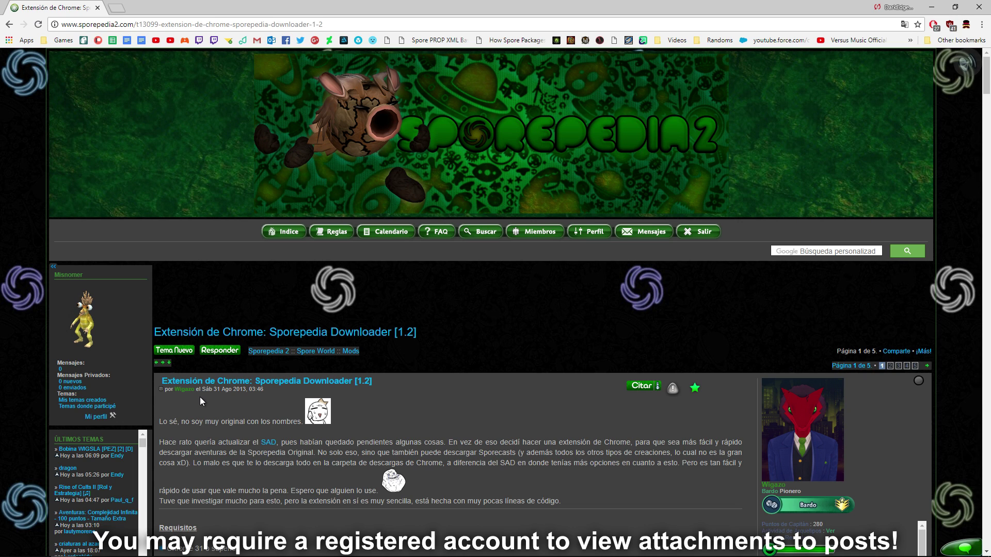
Translate the Spanish forum post to English and scroll to its Installation instructions
{"action": "right_click", "coordinate": [398, 395]}
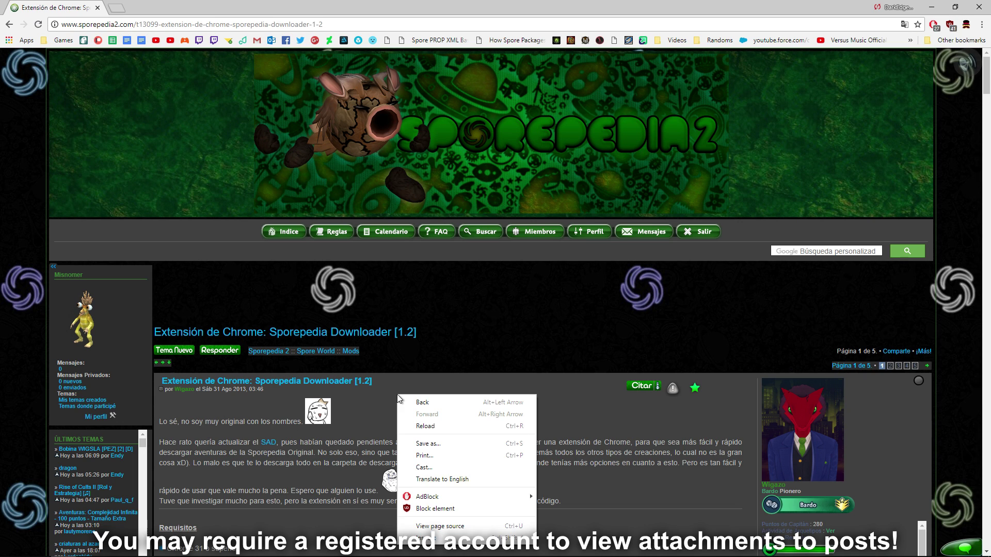
{"action": "left_click", "coordinate": [449, 475]}
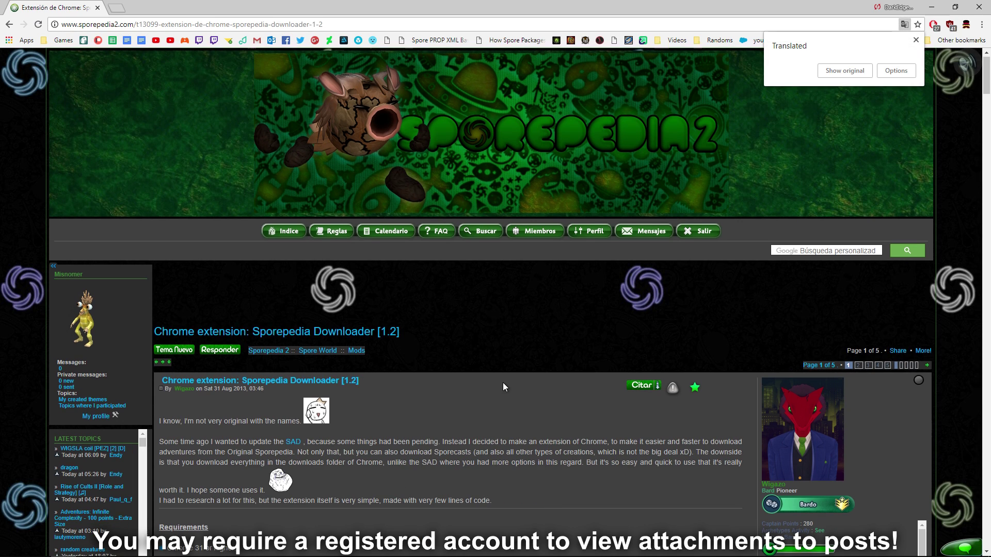
{"action": "scroll", "coordinate": [605, 333], "scroll_direction": "down", "scroll_amount": 5}
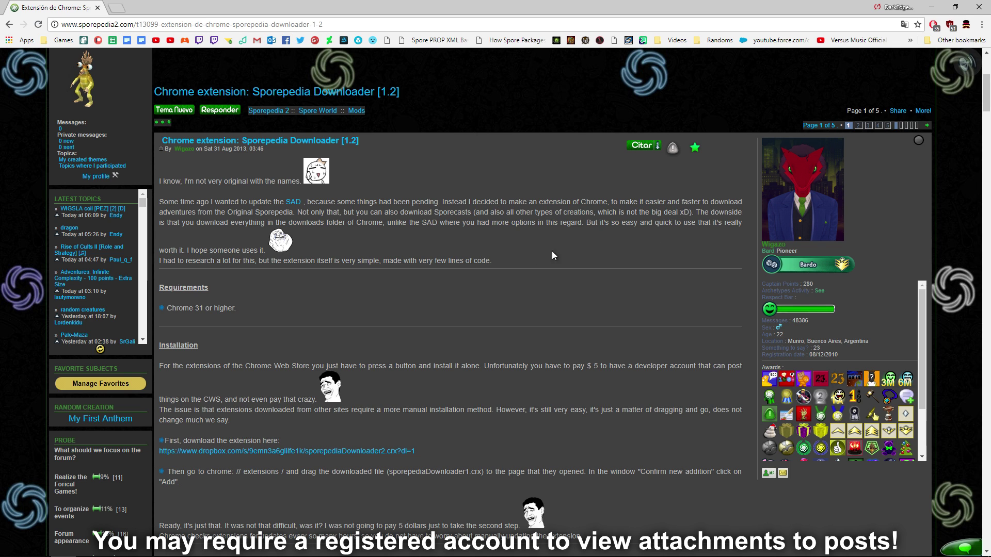
{"action": "scroll", "coordinate": [581, 251], "scroll_direction": "down", "scroll_amount": 5}
{"action": "scroll", "coordinate": [531, 222], "scroll_direction": "down", "scroll_amount": 9}
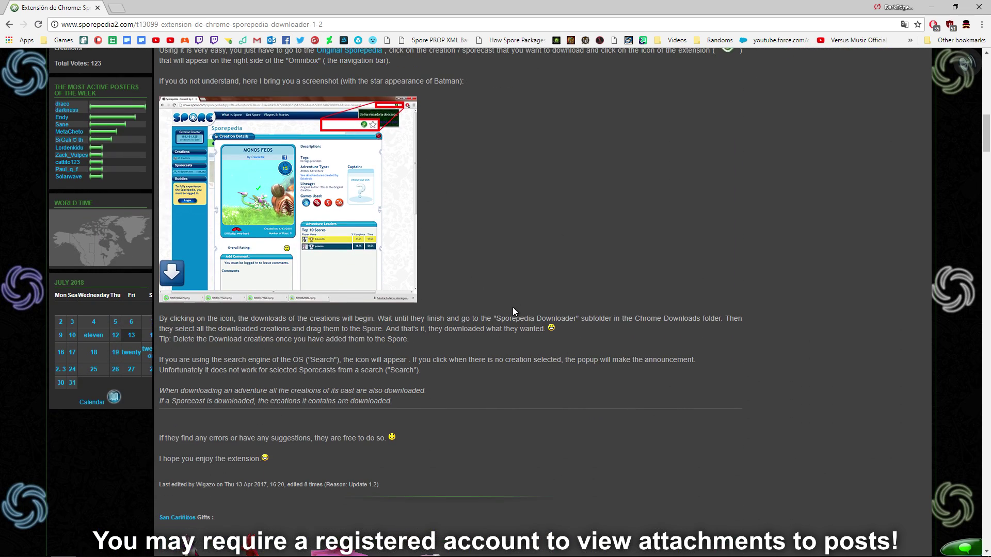
{"action": "scroll", "coordinate": [516, 309], "scroll_direction": "up", "scroll_amount": 15}
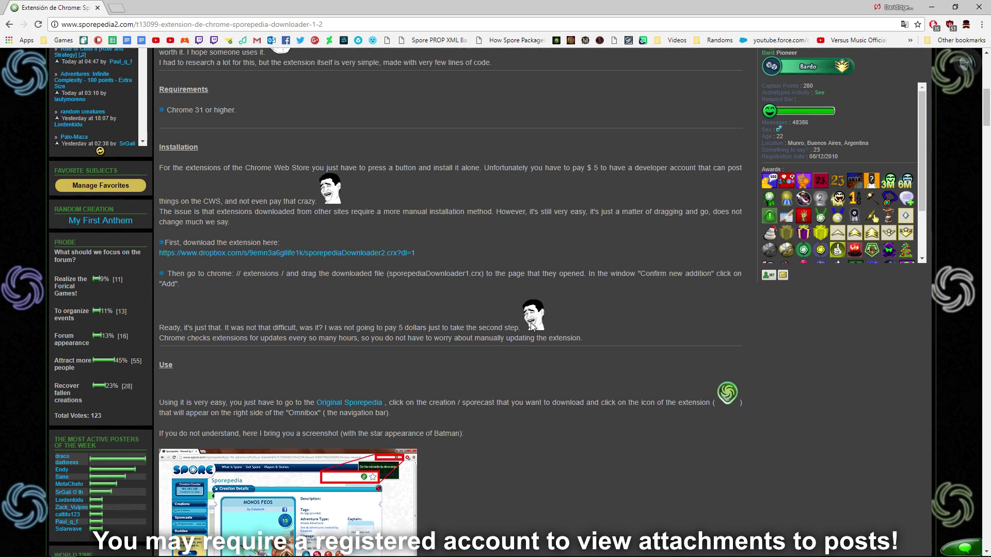
{"action": "scroll", "coordinate": [516, 312], "scroll_direction": "down", "scroll_amount": 2}
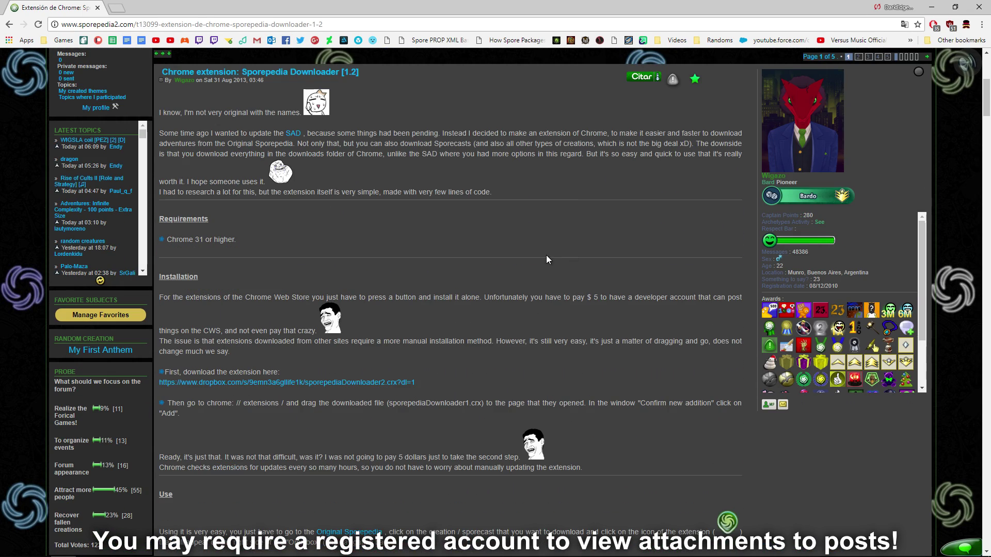
Download the extension from the dropbox link and open chrome://extensions in a new tab
{"action": "left_click", "coordinate": [293, 385]}
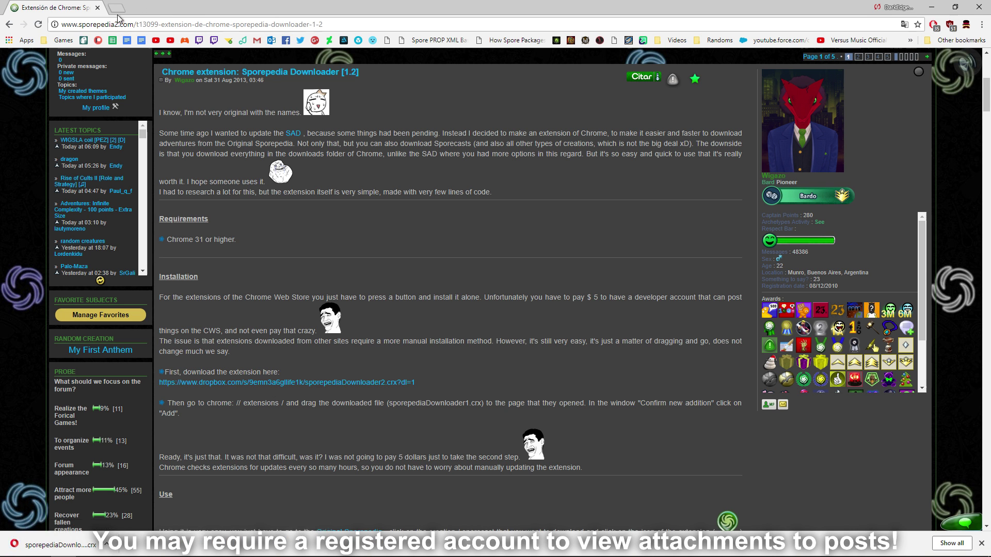
{"action": "left_click", "coordinate": [117, 8]}
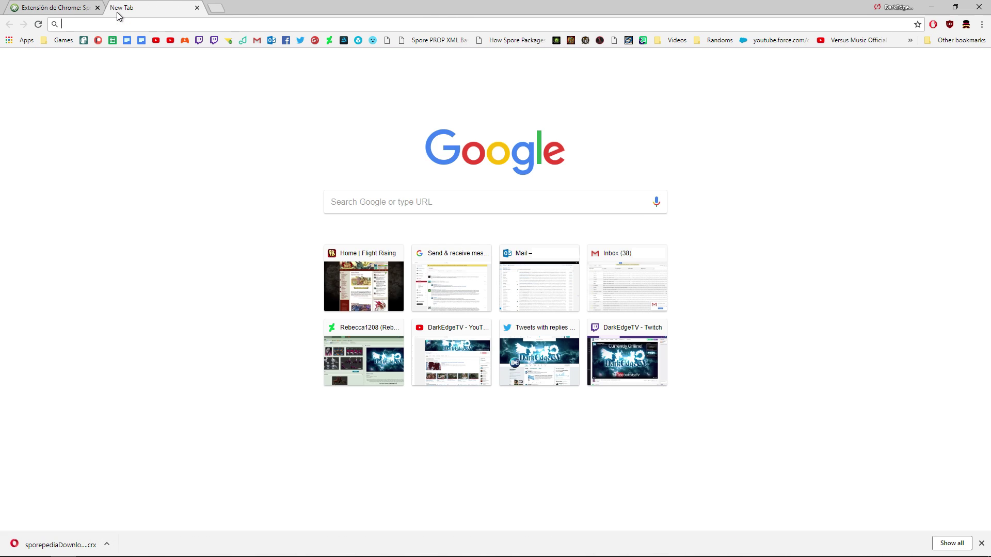
{"action": "type", "text": "chrome:"}
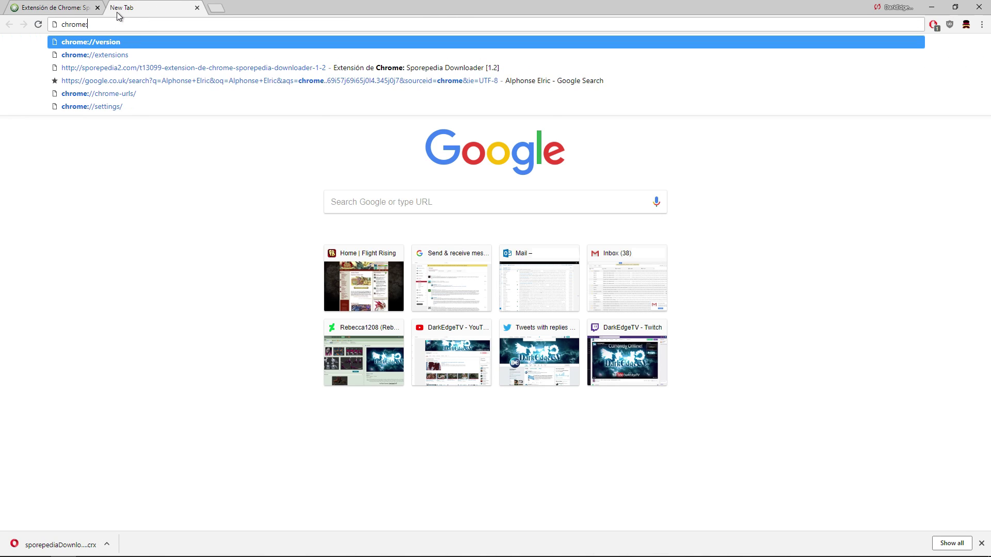
{"action": "type", "text": "//exten"}
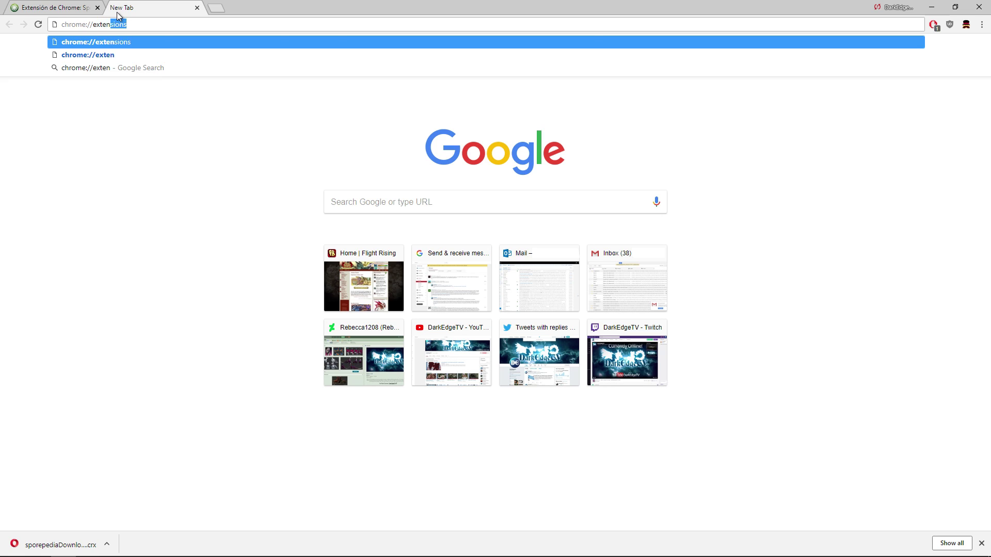
{"action": "key", "text": "Return"}
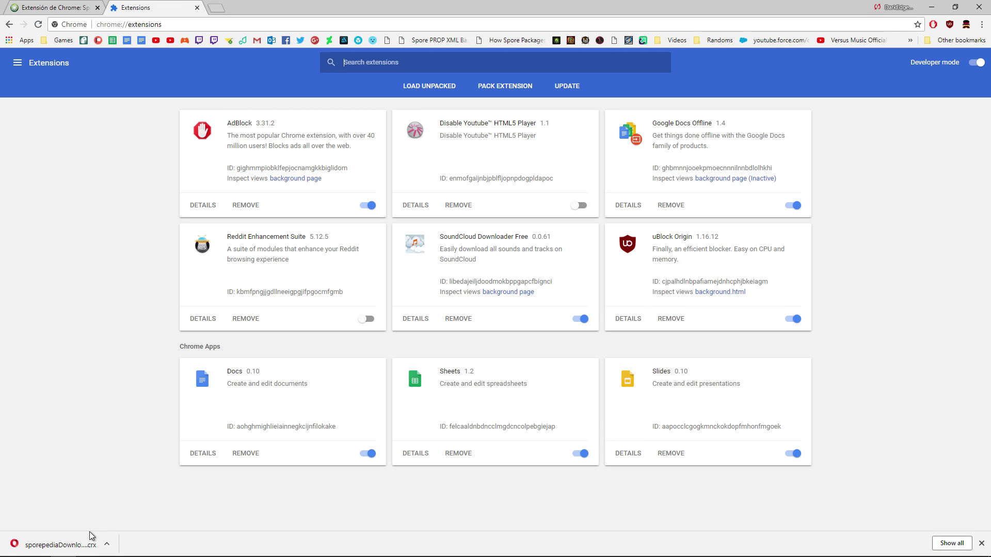
Drag sporepediaDownloader2.crx from its download folder onto the Extensions page
{"action": "left_click", "coordinate": [107, 544]}
{"action": "left_click", "coordinate": [126, 507]}
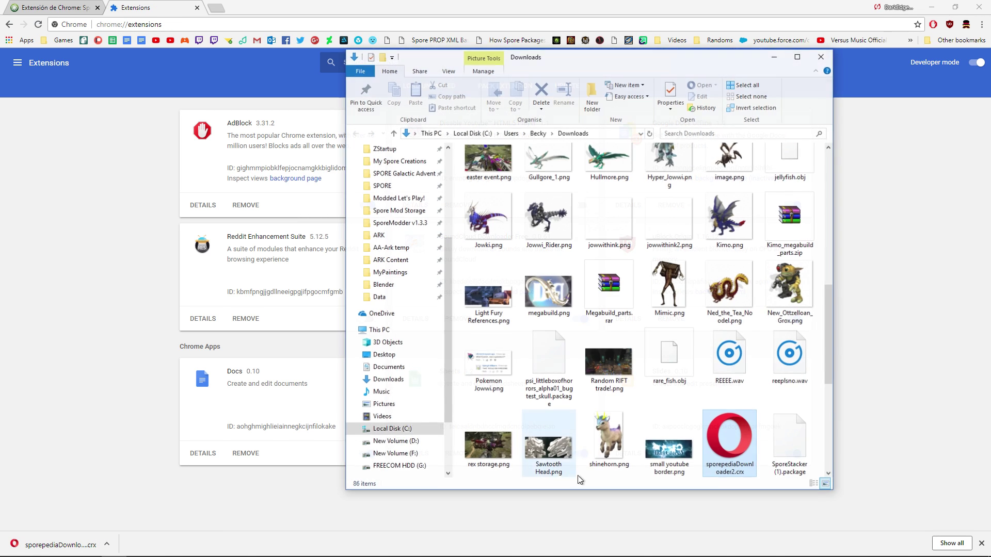
{"action": "left_click_drag", "start_coordinate": [730, 439], "coordinate": [107, 342]}
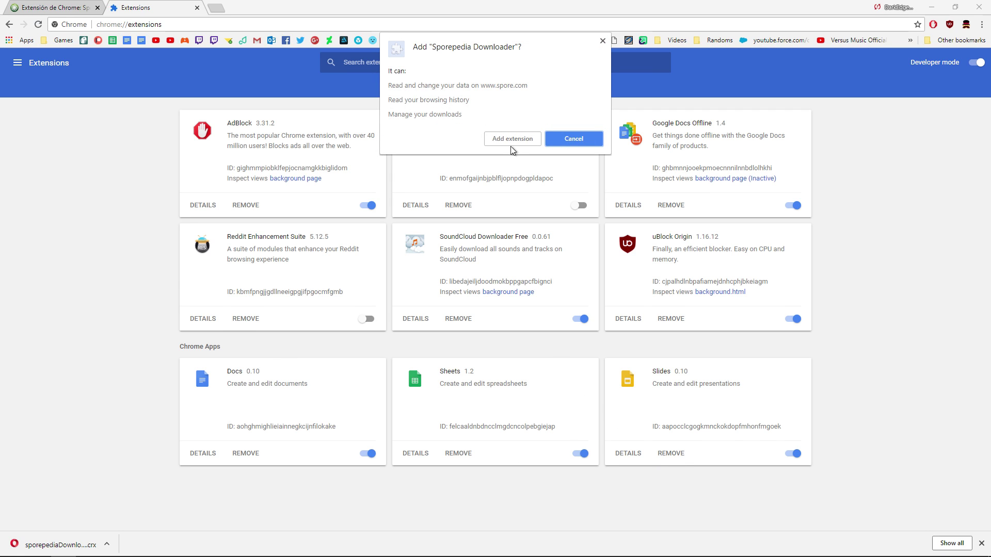
Confirm adding Sporepedia Downloader and view its details page with its permissions
{"action": "left_click", "coordinate": [512, 139]}
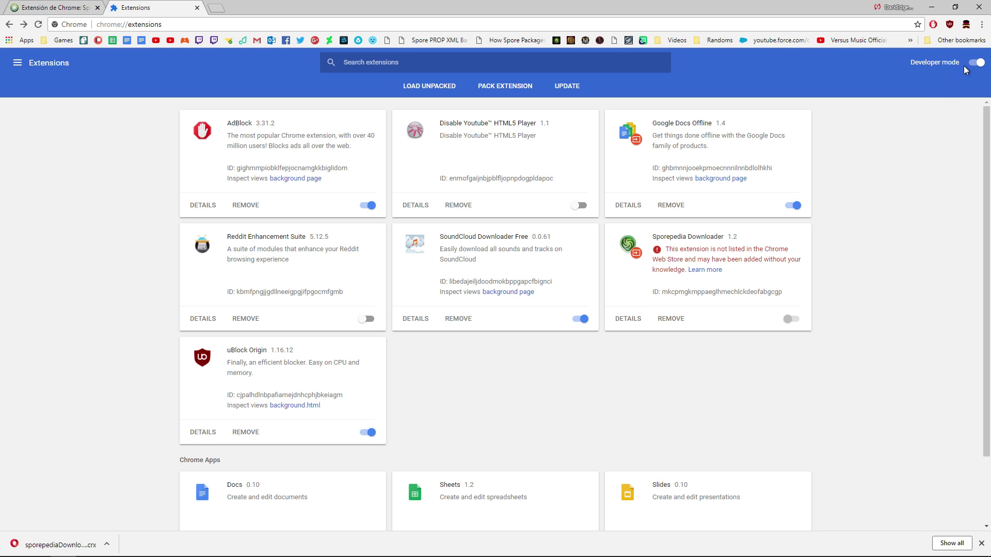
{"action": "left_click", "coordinate": [633, 317]}
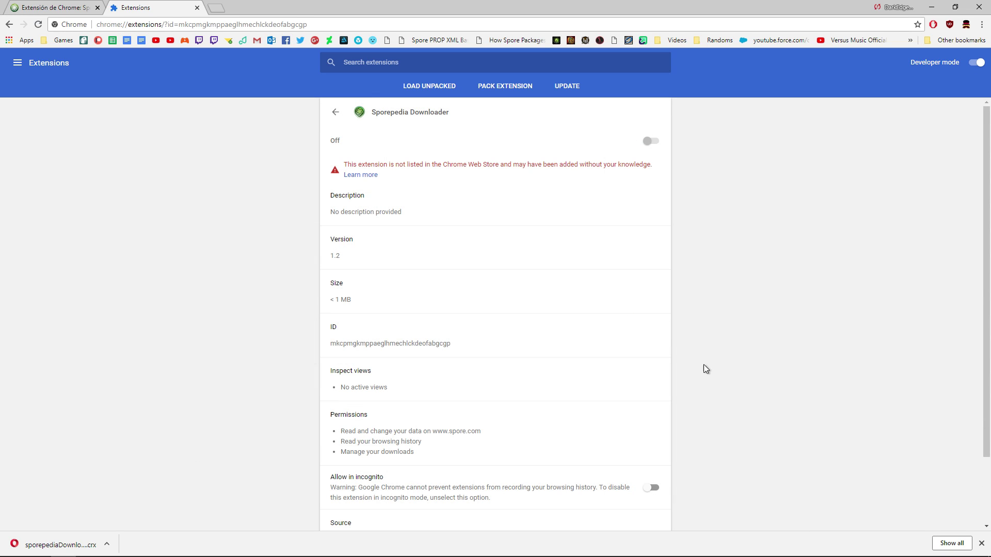
Scroll through the Sporepedia Downloader details, then go back to the chrome://extensions list
{"action": "scroll", "coordinate": [706, 368], "scroll_direction": "down", "scroll_amount": 2}
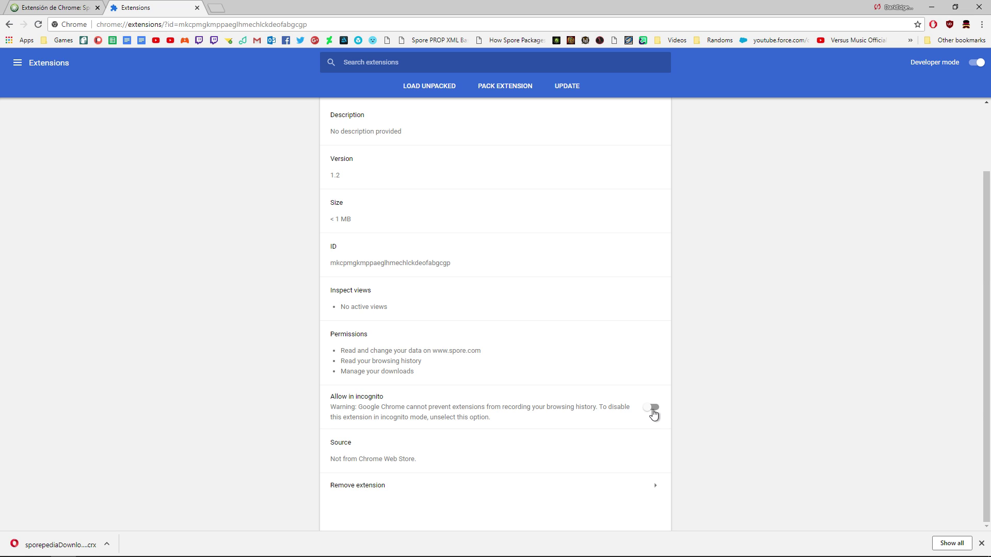
{"action": "scroll", "coordinate": [670, 413], "scroll_direction": "up", "scroll_amount": 2}
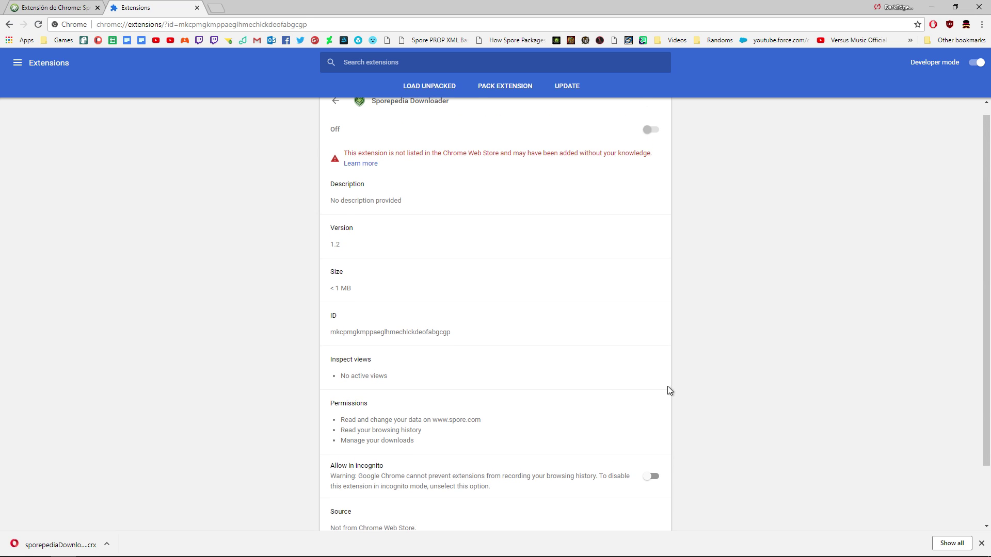
{"action": "left_click", "coordinate": [336, 113]}
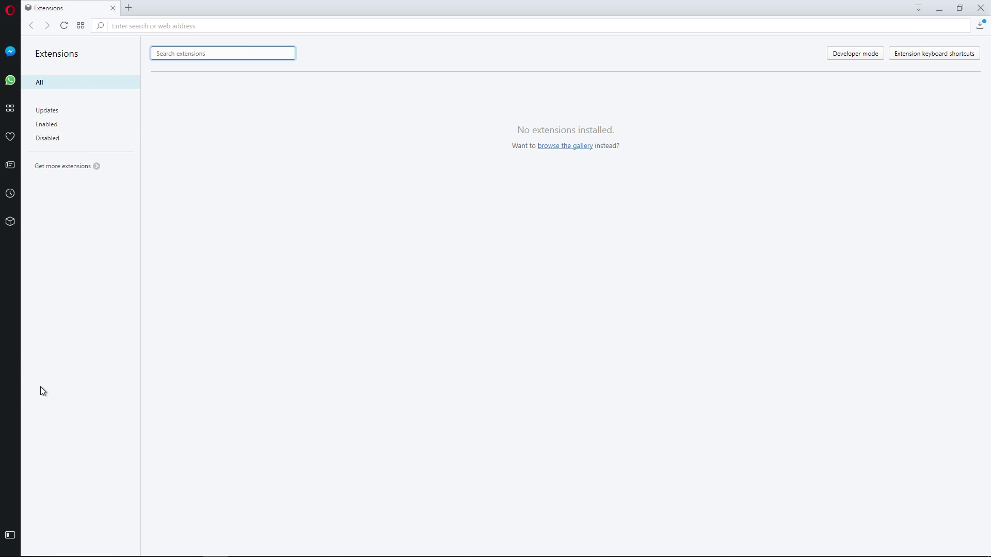
Hide and then restore Extensions in Opera's sidebar
{"action": "right_click", "coordinate": [20, 255]}
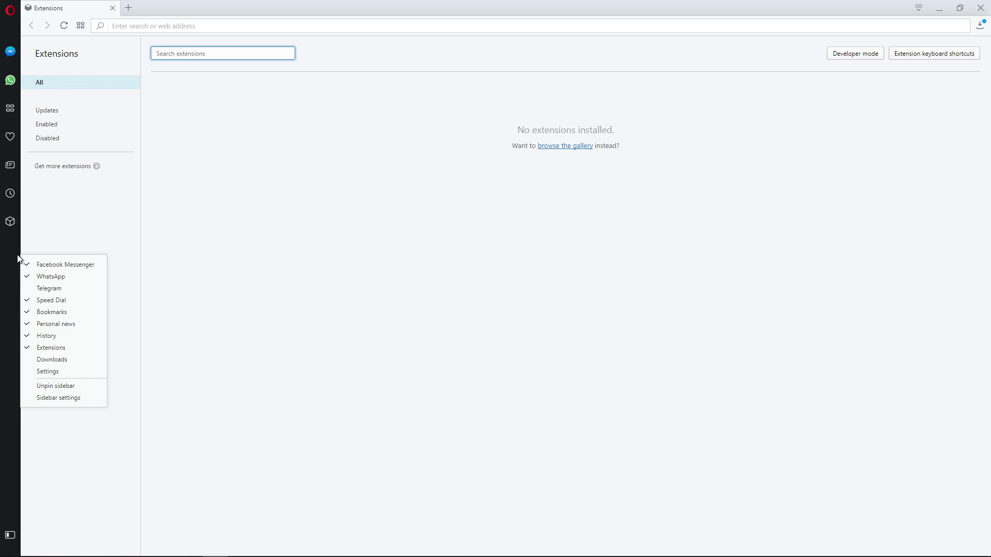
{"action": "left_click", "coordinate": [62, 349]}
{"action": "right_click", "coordinate": [10, 308]}
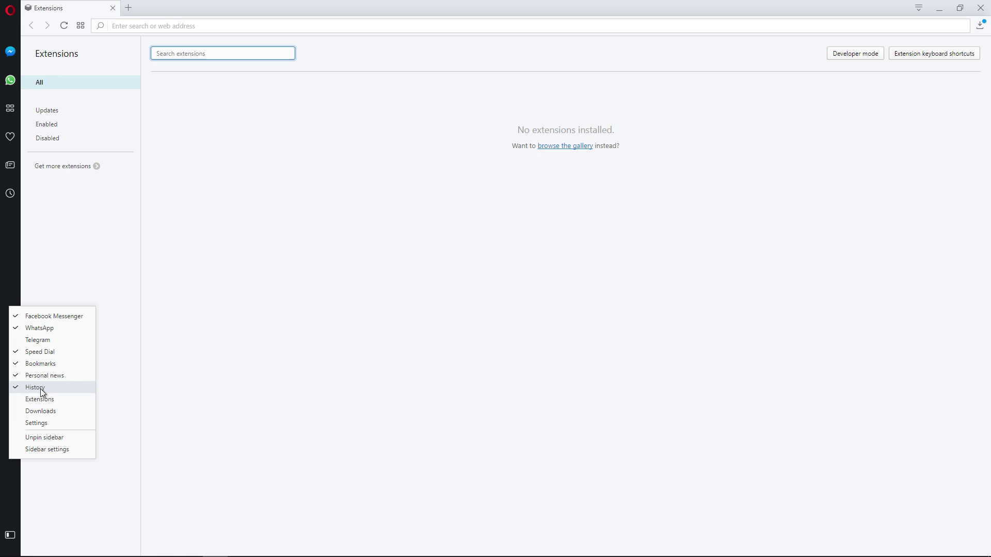
{"action": "left_click", "coordinate": [41, 400]}
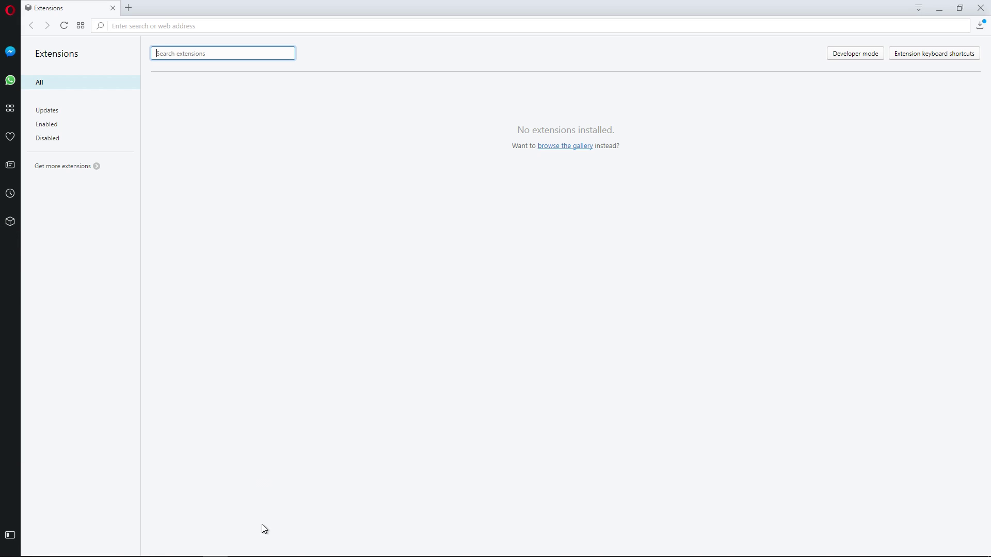
Drop the .crx file from the Downloads folder onto Opera's Extensions page and confirm installation
{"action": "left_click", "coordinate": [112, 550]}
{"action": "left_click_drag", "start_coordinate": [733, 449], "coordinate": [256, 181]}
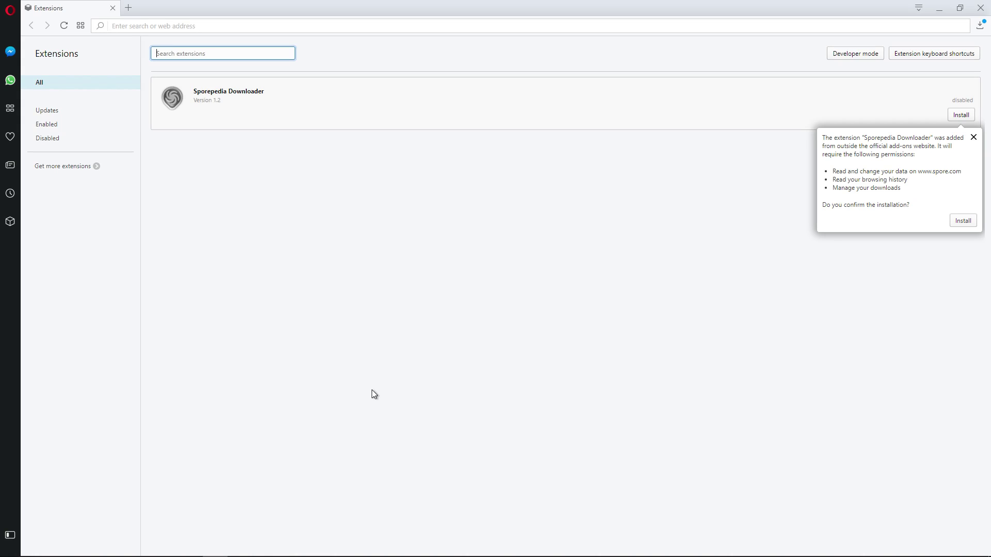
{"action": "left_click", "coordinate": [960, 221]}
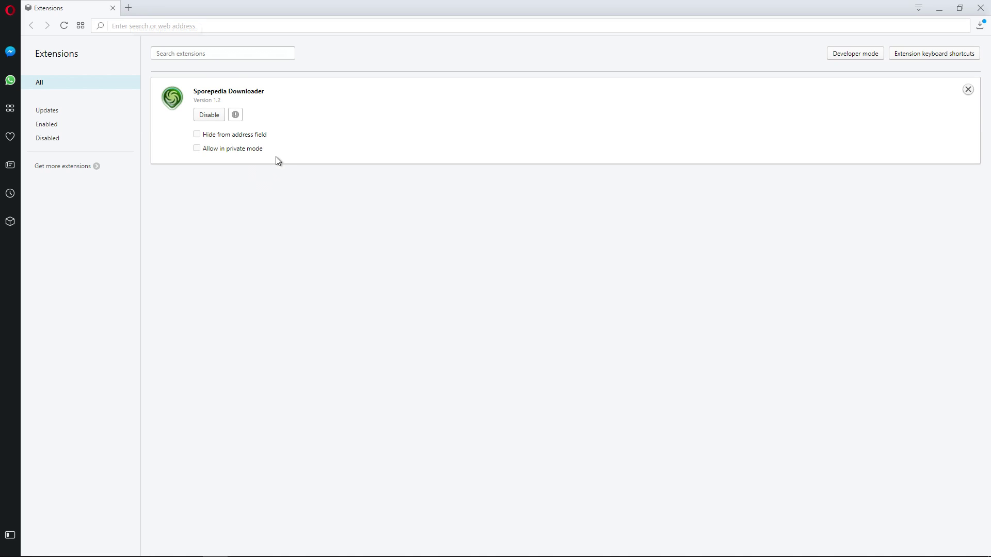
Open spore.com in a new tab and go to its Sporepedia section
{"action": "left_click", "coordinate": [129, 8]}
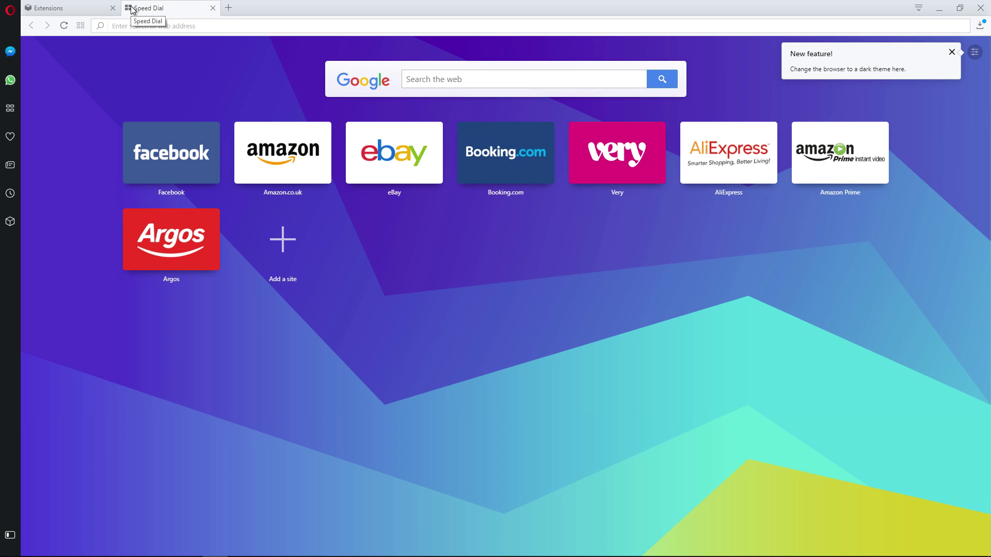
{"action": "type", "text": "spore.com"}
{"action": "key", "text": "Return"}
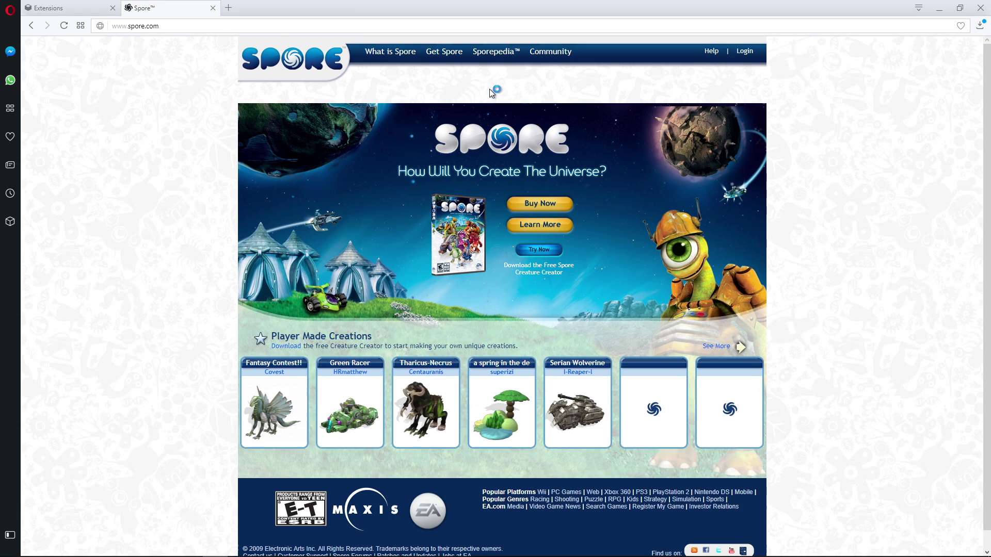
{"action": "left_click", "coordinate": [491, 58]}
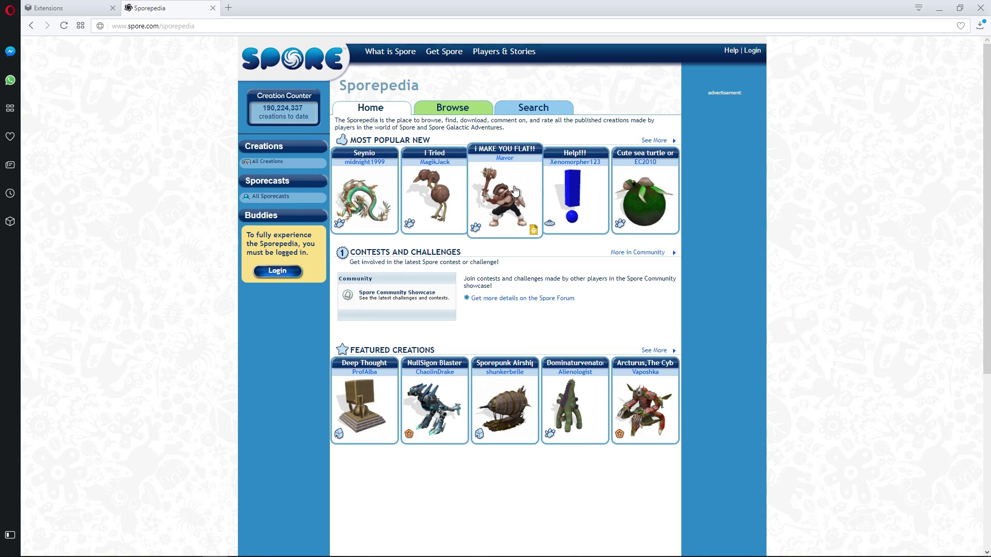
Browse Sporepedia filtered to Adventures and jump to page 4 of the results
{"action": "left_click", "coordinate": [534, 113]}
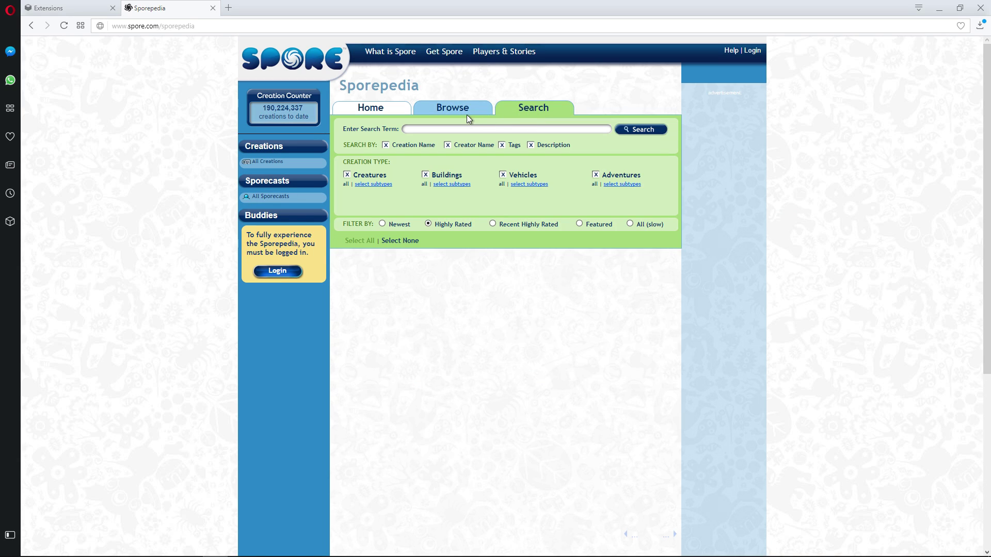
{"action": "left_click", "coordinate": [435, 108]}
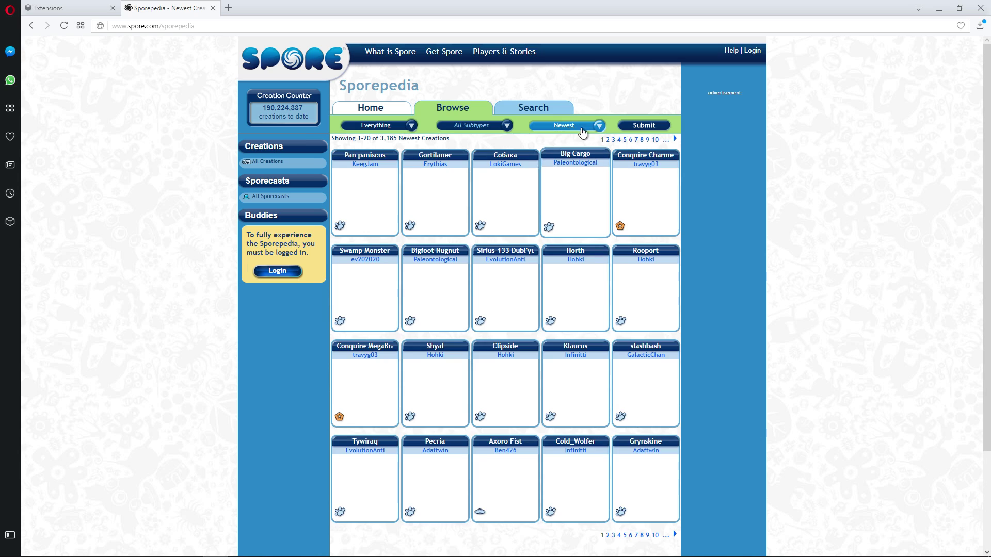
{"action": "left_click", "coordinate": [379, 125]}
{"action": "left_click", "coordinate": [366, 184]}
{"action": "left_click", "coordinate": [644, 126]}
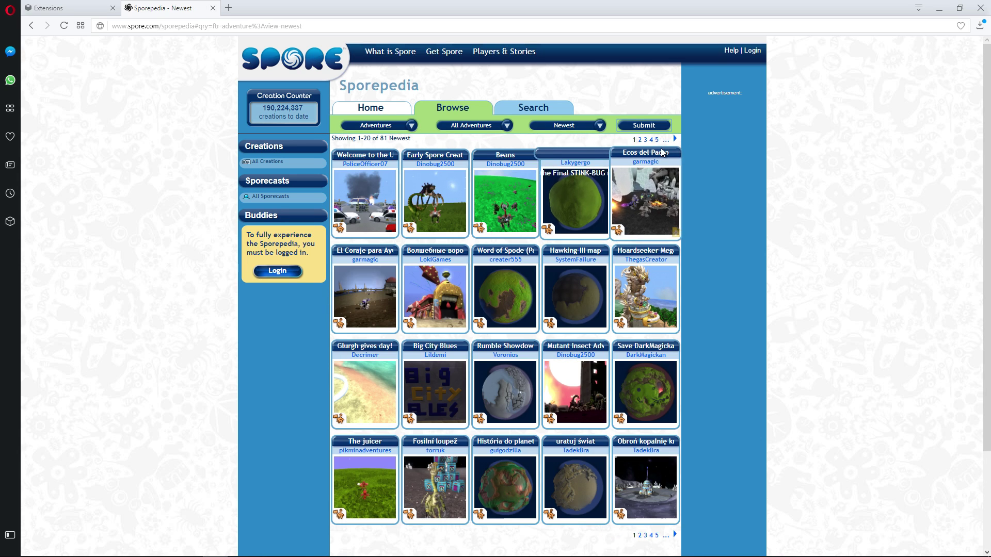
{"action": "left_click", "coordinate": [651, 140]}
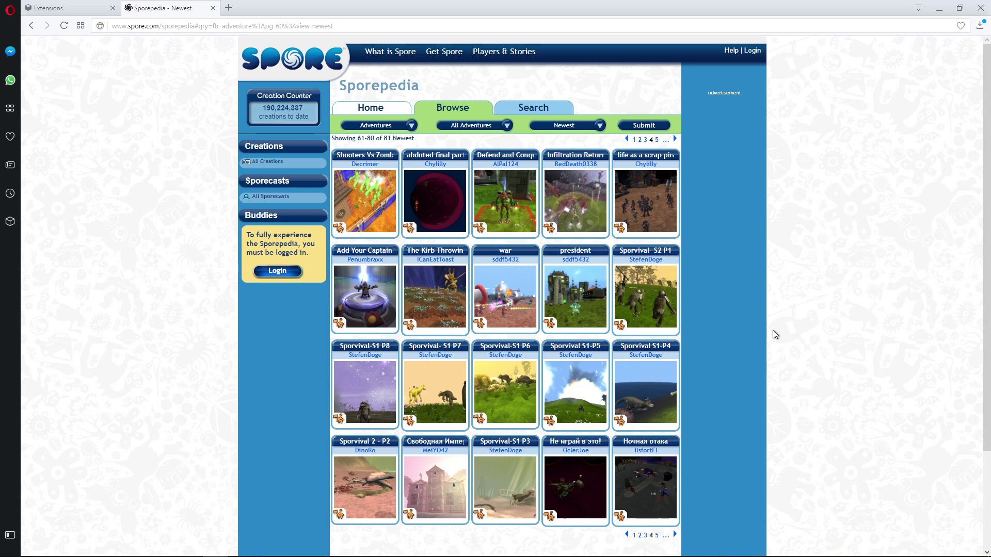
Open 'Свободная Империя Глава 1', save its PNG with Sporepedia Downloader, and show 501061906618.png in its folder
{"action": "left_click", "coordinate": [433, 498]}
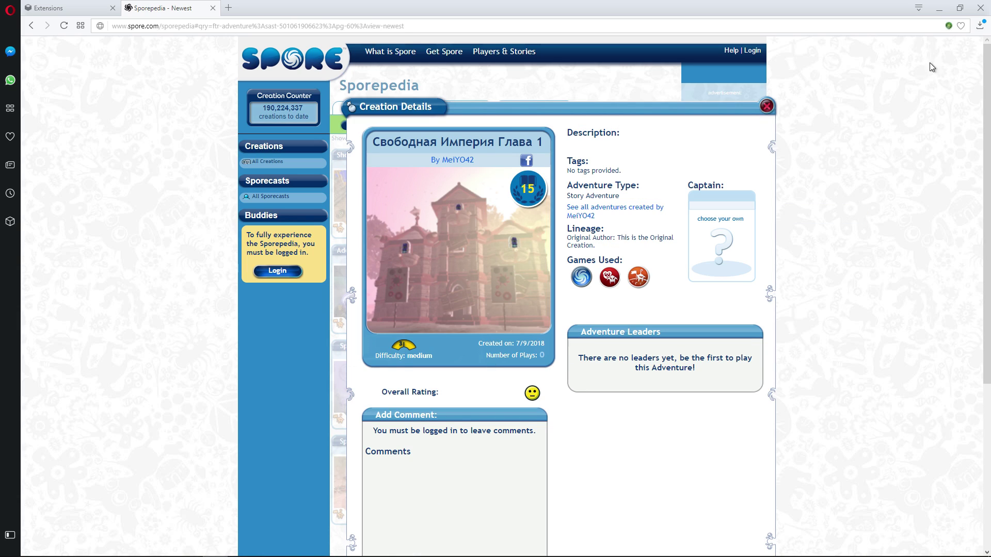
{"action": "left_click", "coordinate": [949, 26]}
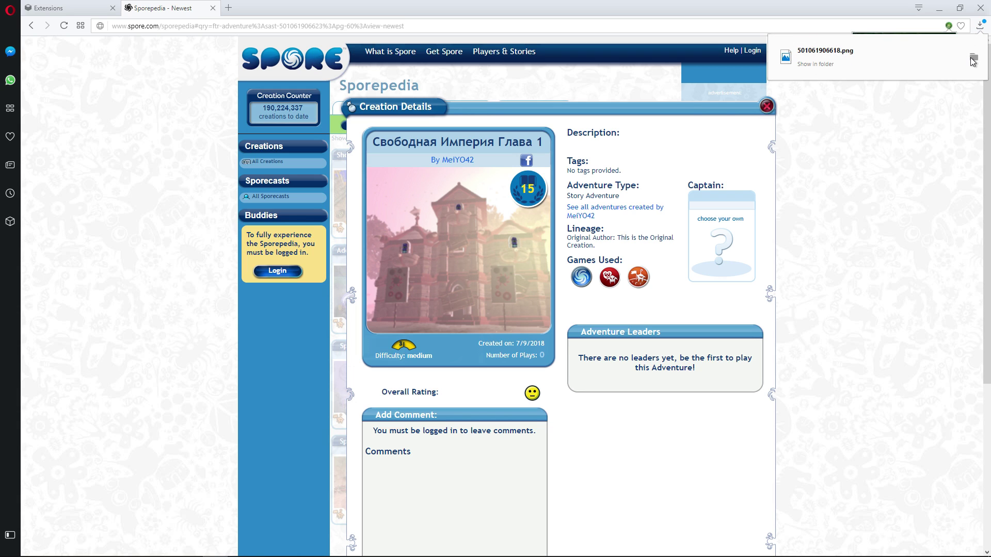
{"action": "left_click", "coordinate": [972, 58]}
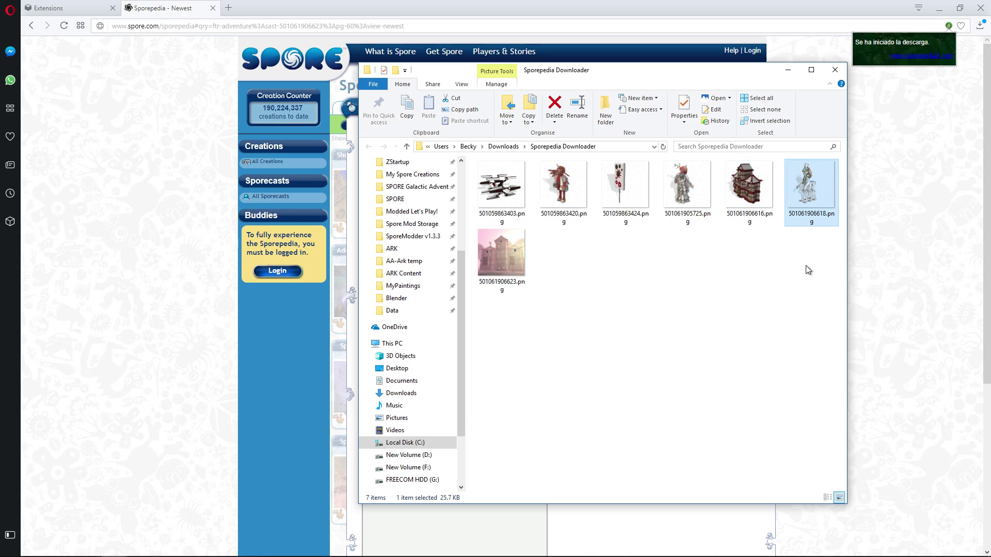
Select 501061906623.png, reopen the Sporepedia Downloader folder from Downloads, then close File Explorer
{"action": "left_click", "coordinate": [485, 258]}
{"action": "left_click_drag", "start_coordinate": [819, 230], "coordinate": [648, 332]}
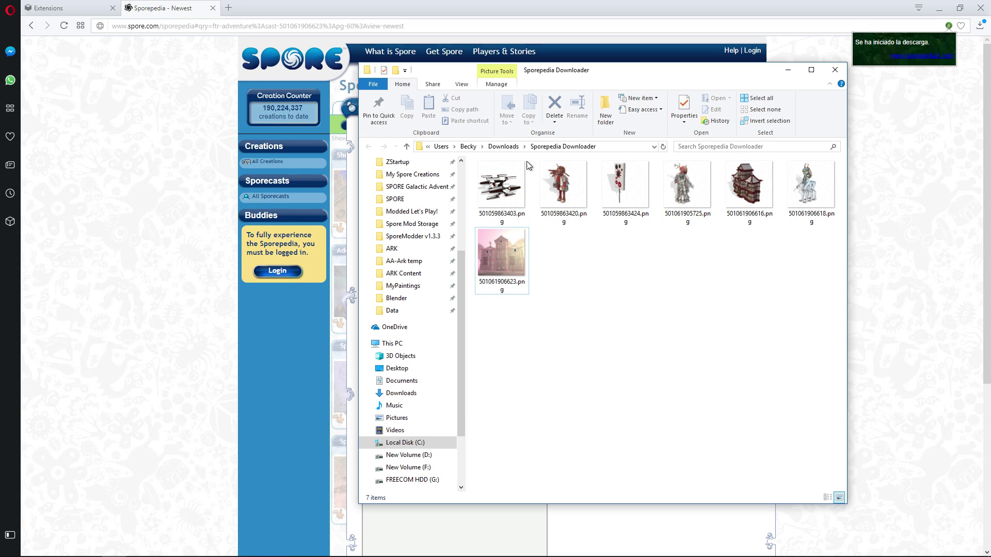
{"action": "left_click", "coordinate": [502, 147]}
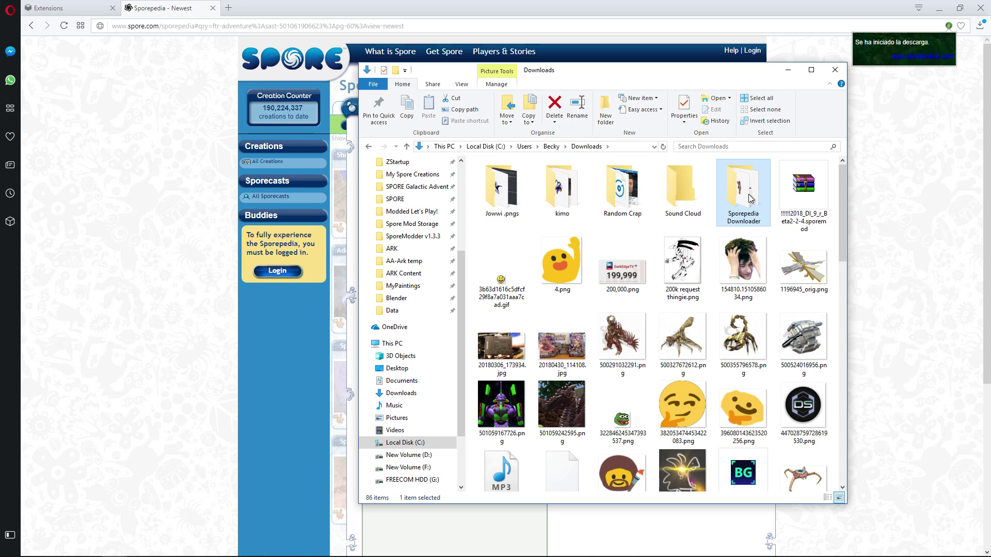
{"action": "double_click", "coordinate": [748, 194]}
{"action": "left_click", "coordinate": [864, 220]}
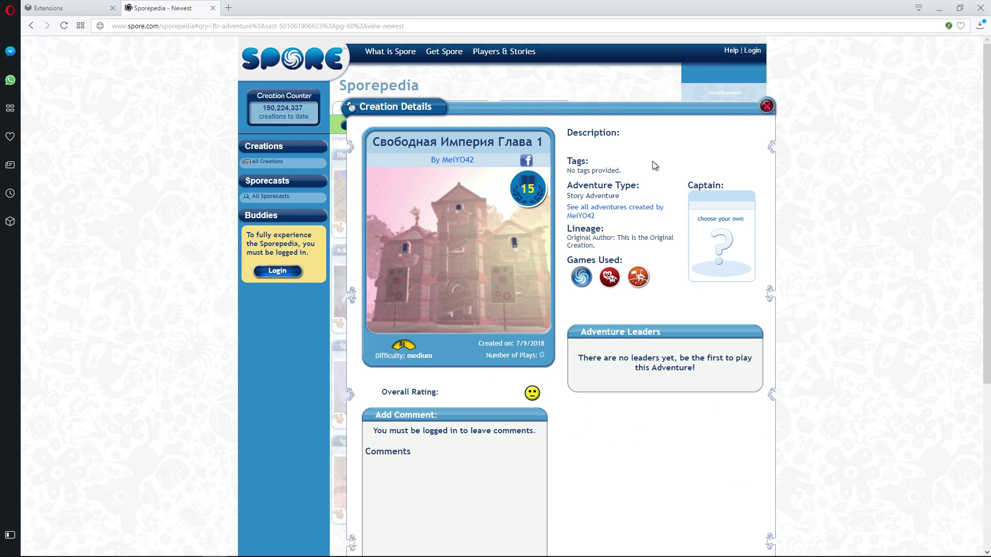
Download 500776788380.png for 'life as a scrap pirate' and show it in the Sporepedia Downloader folder
{"action": "left_click", "coordinate": [770, 109]}
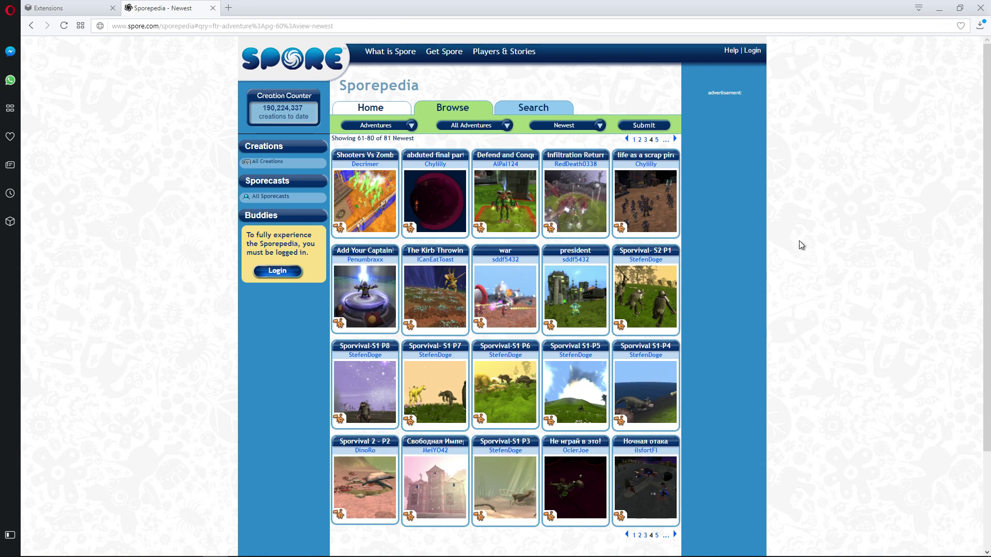
{"action": "left_click", "coordinate": [656, 223]}
{"action": "left_click", "coordinate": [948, 27]}
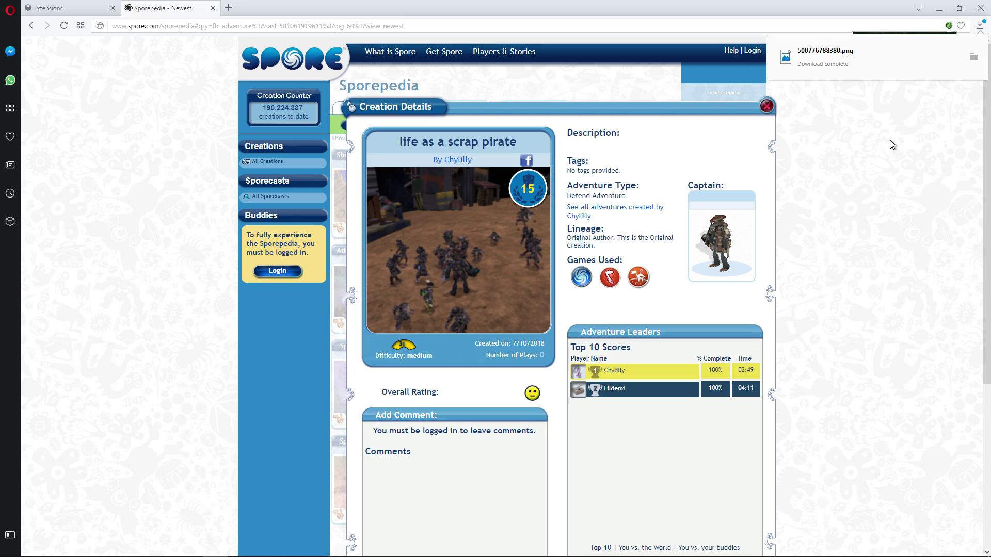
{"action": "left_click", "coordinate": [976, 59]}
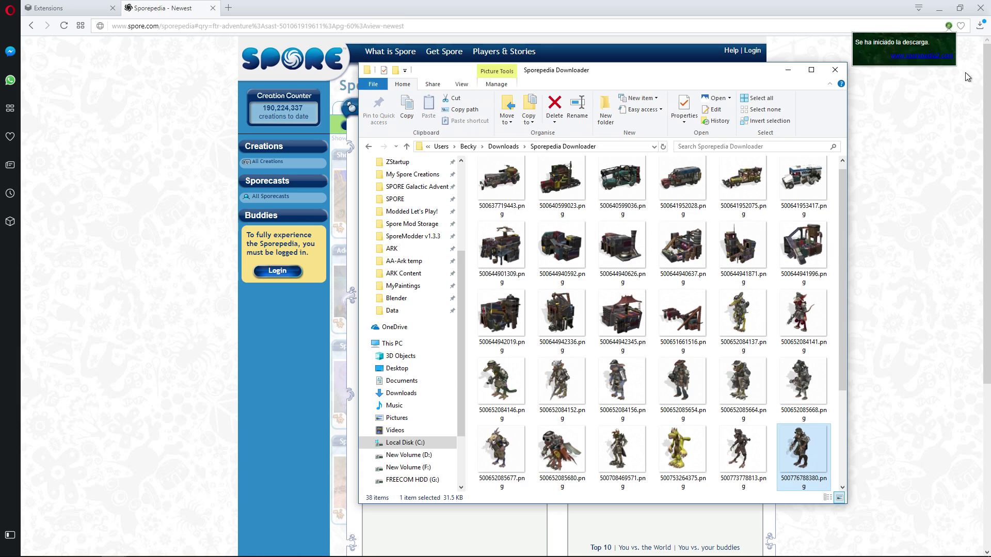
Bring the folder window into view, select all 38 PNGs and drag them onto the Spore taskbar button
{"action": "scroll", "coordinate": [833, 258], "scroll_direction": "down", "scroll_amount": 2}
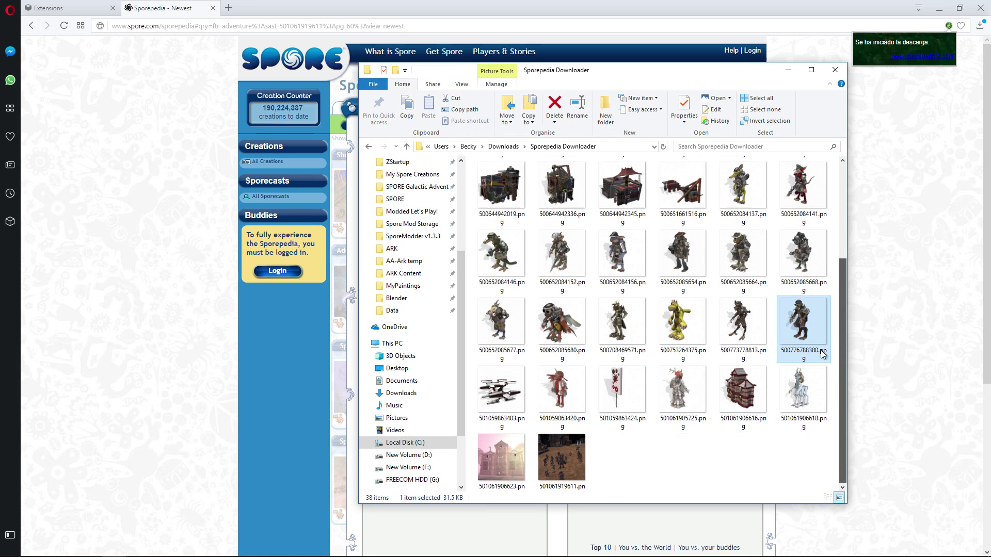
{"action": "left_click", "coordinate": [656, 466]}
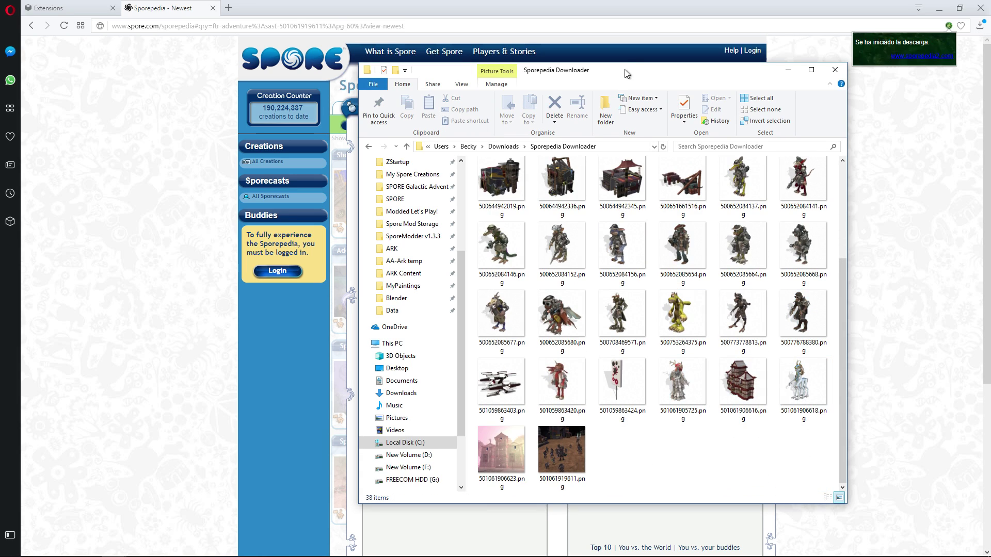
{"action": "left_click_drag", "start_coordinate": [614, 71], "coordinate": [866, 137]}
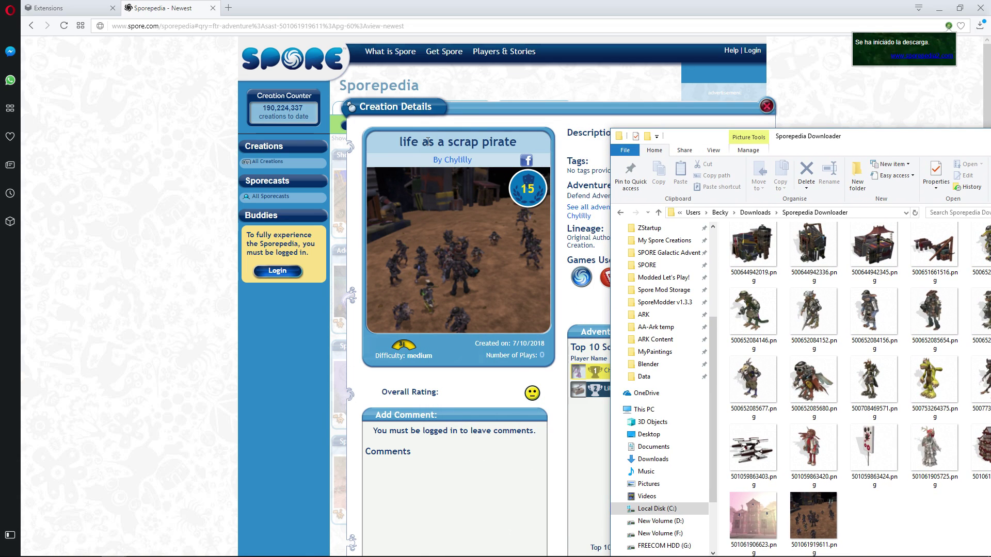
{"action": "left_click_drag", "start_coordinate": [803, 132], "coordinate": [441, 36]}
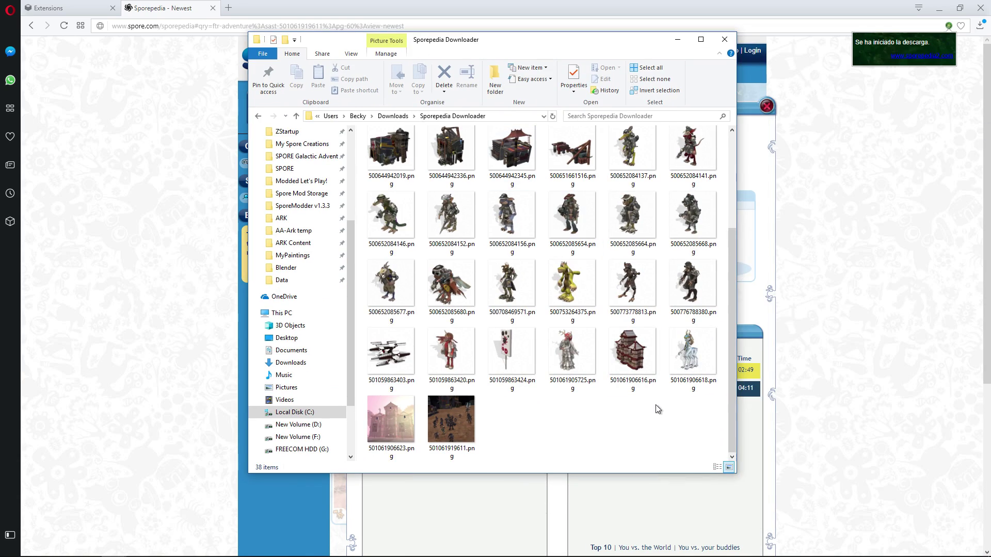
{"action": "key", "text": "ctrl+a"}
{"action": "left_click_drag", "start_coordinate": [453, 351], "coordinate": [239, 378]}
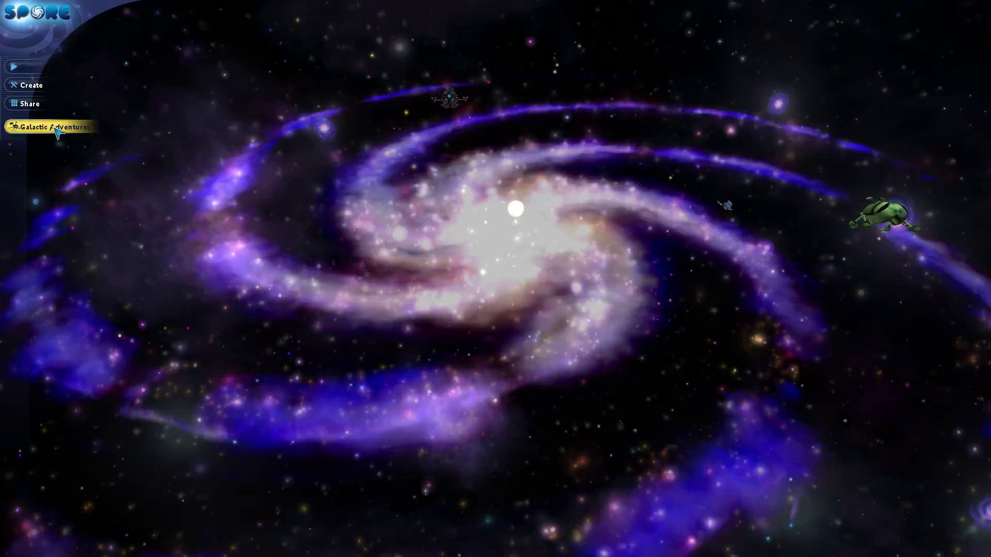
Pick 'life as a scrap pirate' under Galactic Adventures and play it with captain Scrap Leader
{"action": "left_click", "coordinate": [54, 126]}
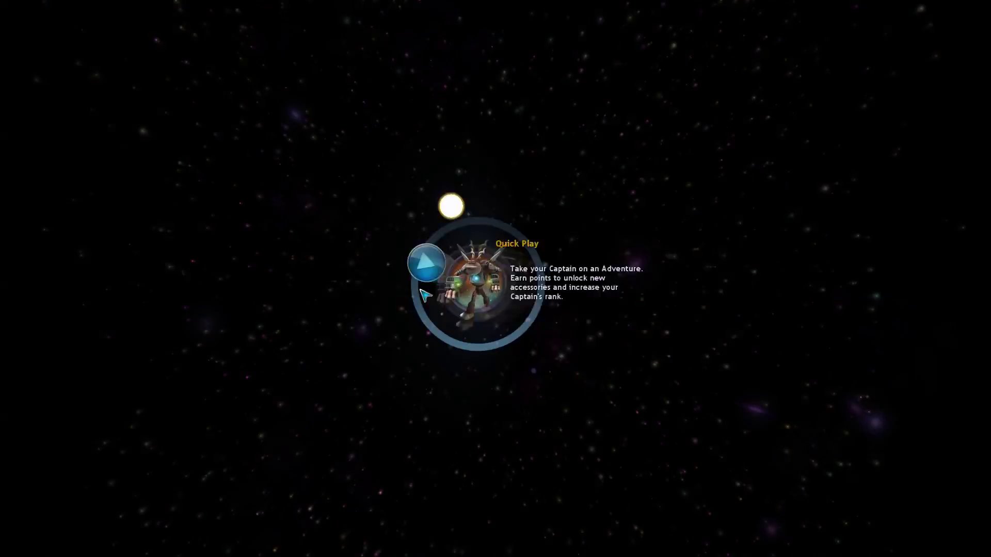
{"action": "left_click", "coordinate": [425, 295]}
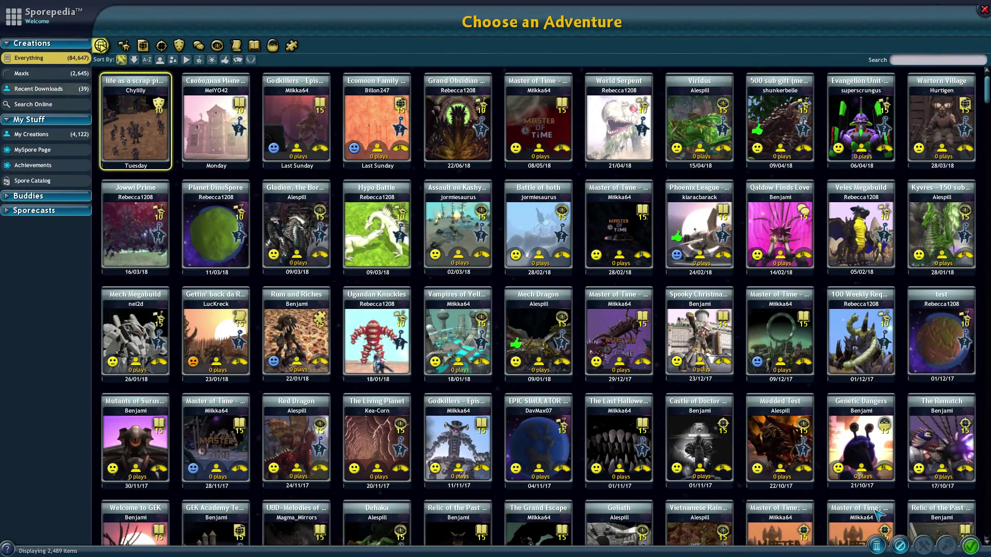
{"action": "left_click", "coordinate": [970, 546]}
{"action": "left_click", "coordinate": [673, 324]}
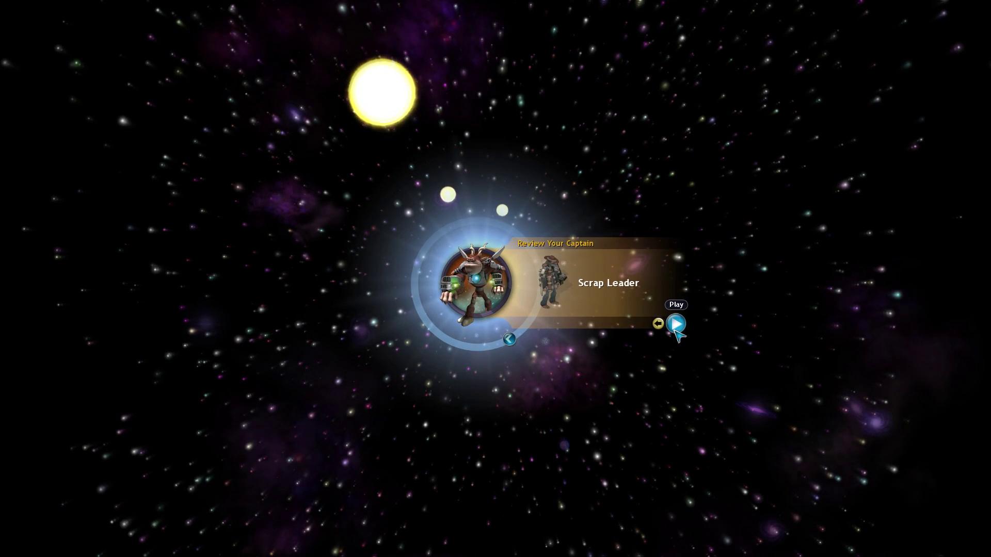
{"action": "left_click", "coordinate": [675, 325]}
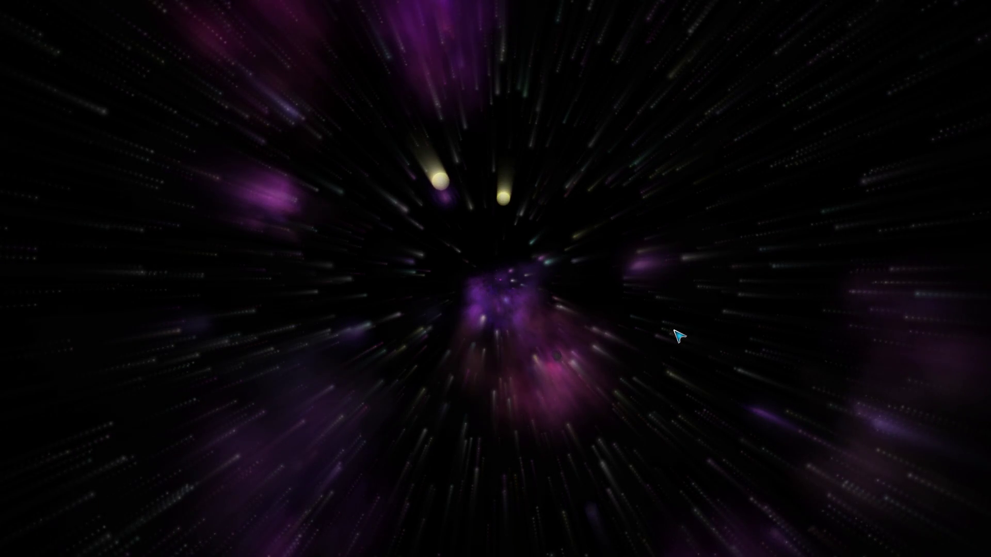